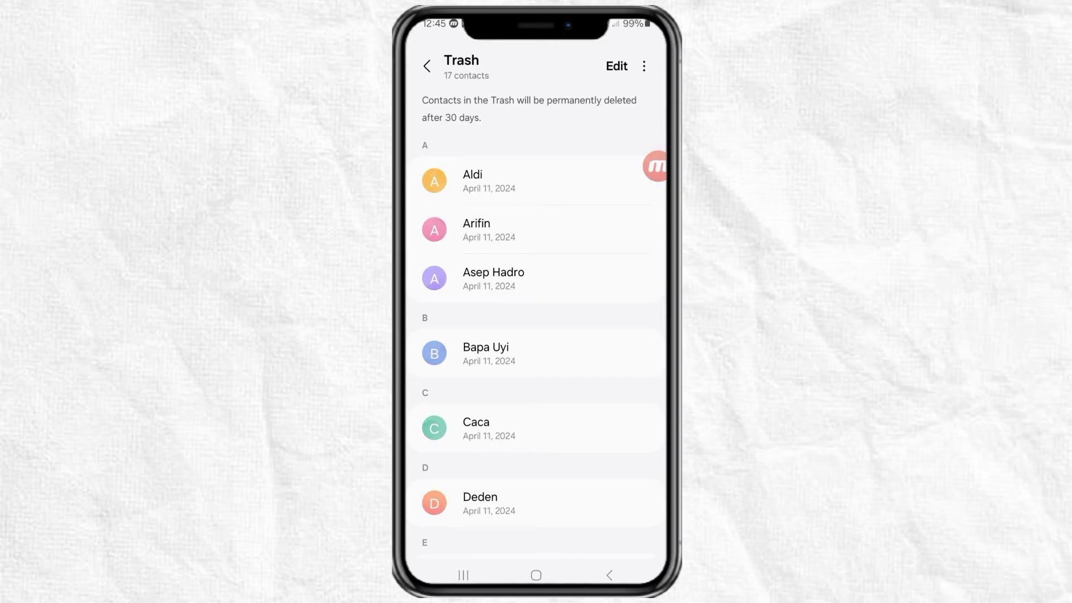
- Select all 17 contacts in the Trash, starting from Aldi, and restore them
click(584, 184)
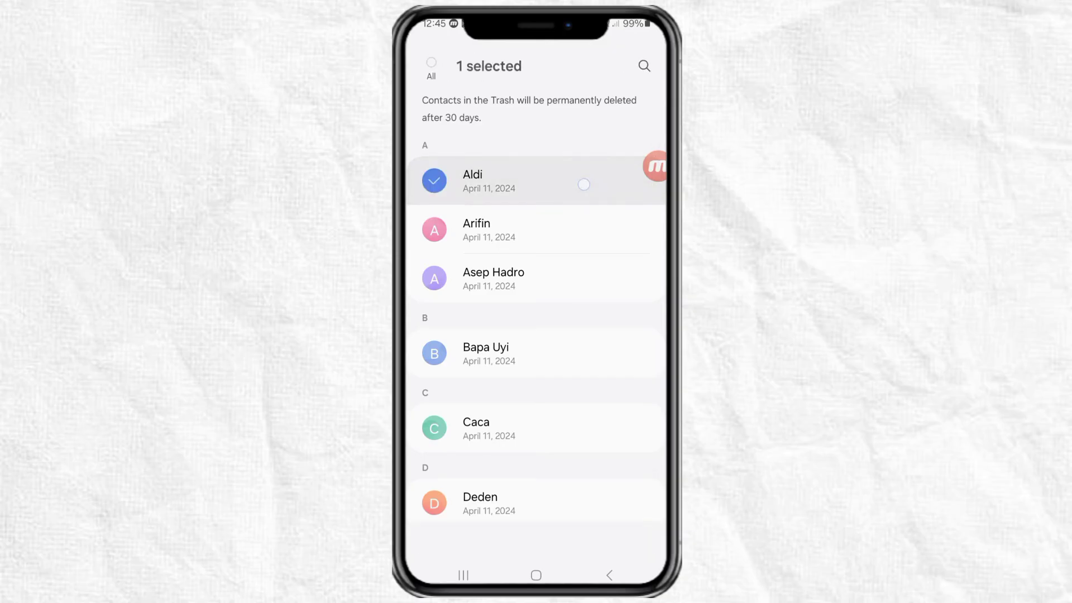
click(431, 62)
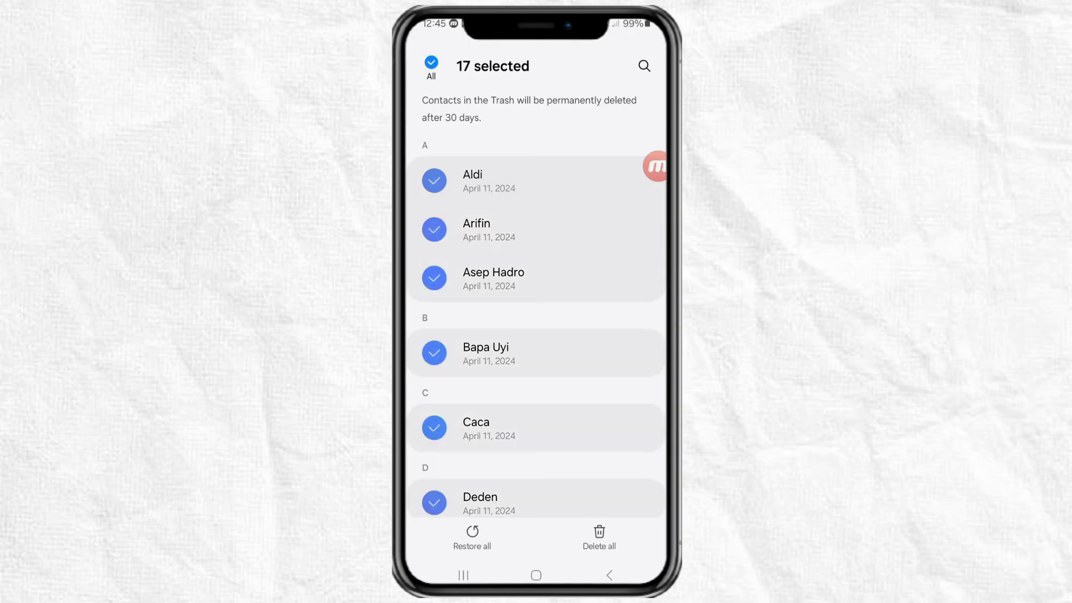
scroll(535, 336, down, 10)
click(536, 494)
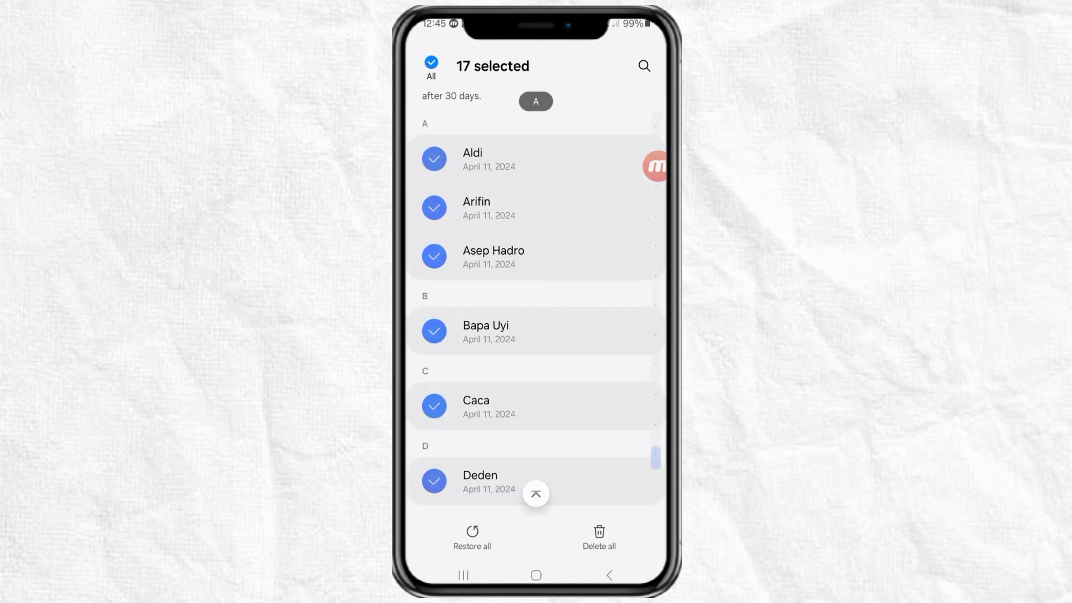
click(472, 537)
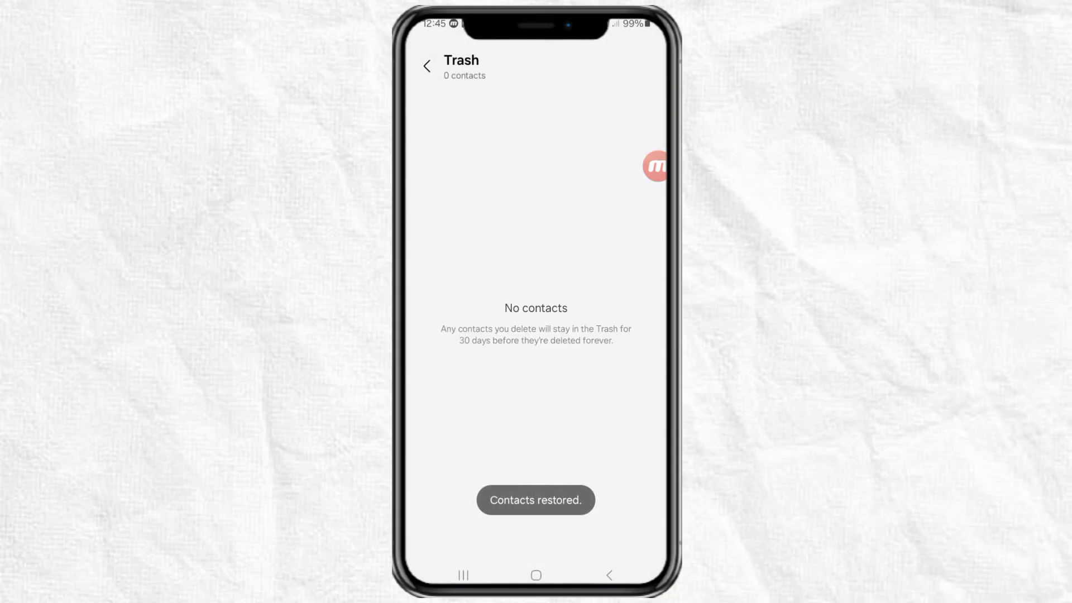
- Leave the Trash, review the repopulated Contacts list from the top, then show the keypad
click(426, 65)
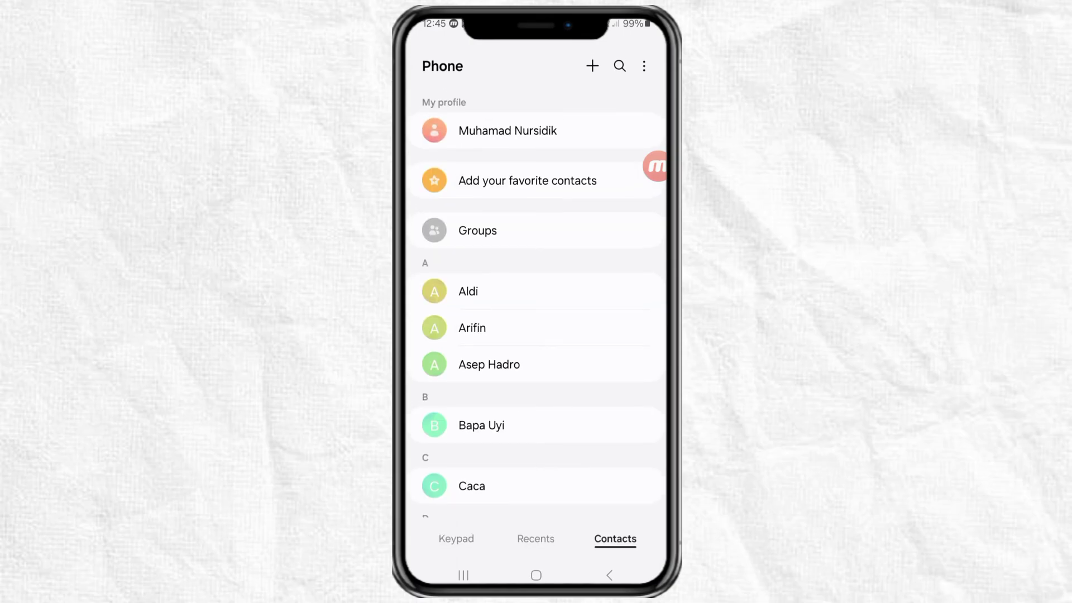
scroll(536, 335, down, 10)
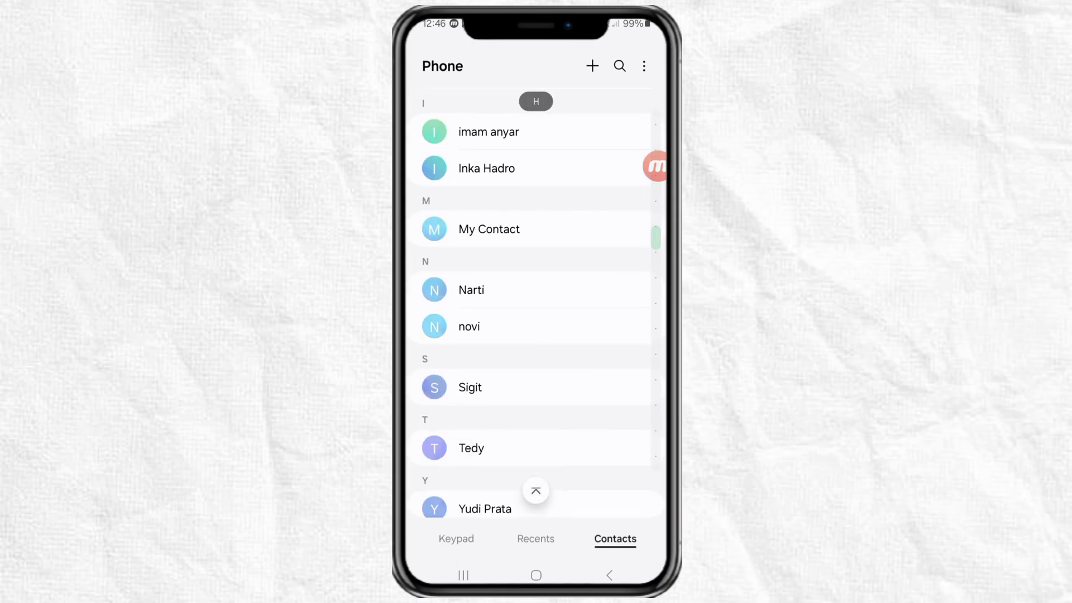
click(537, 490)
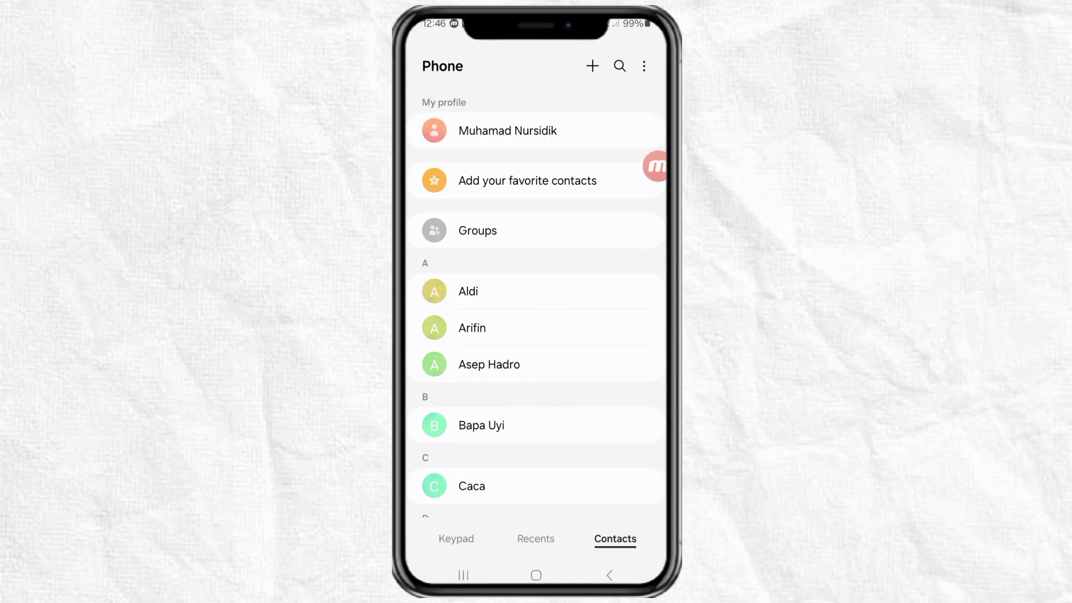
click(457, 538)
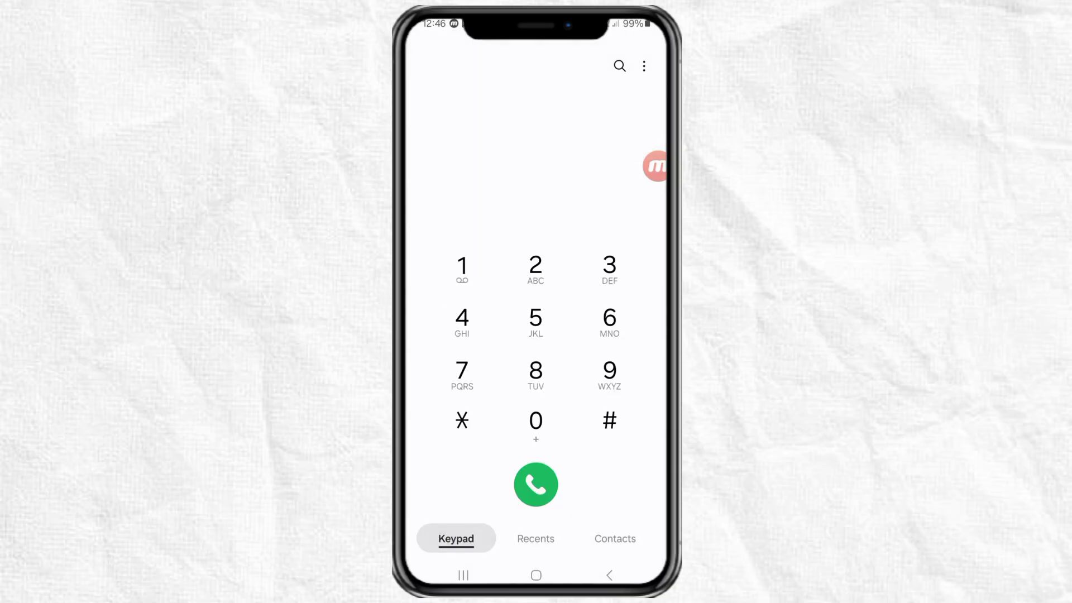